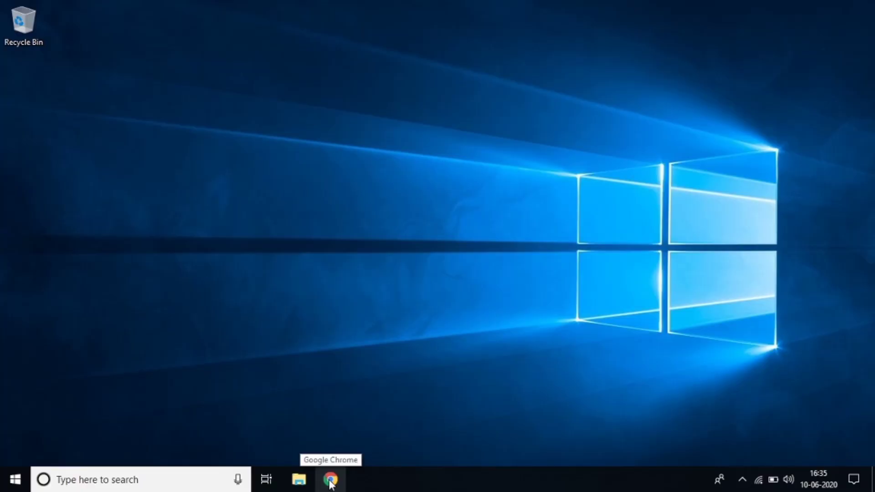
# Step: Launch Google Chrome from the Windows taskbar
pyautogui.click(331, 479)
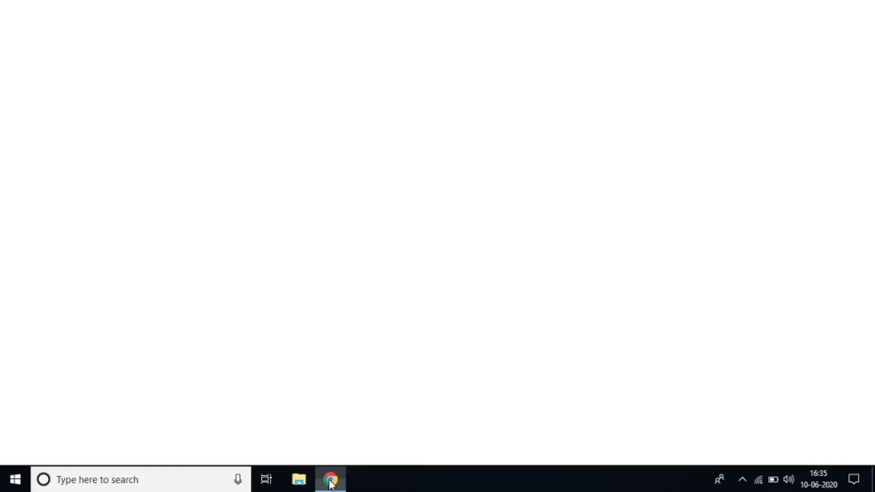
# Step: Search Google for 'unity download' and open the unity3d.com Download Unity page
pyautogui.write('unity')
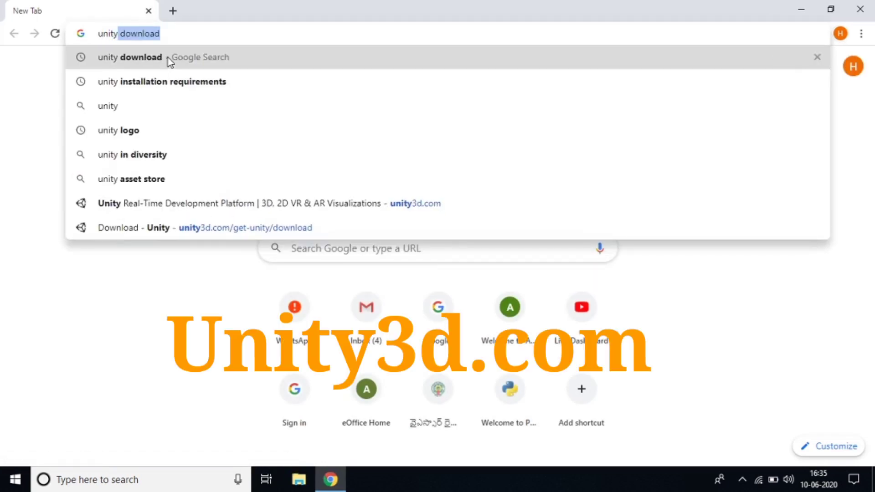
pyautogui.click(168, 57)
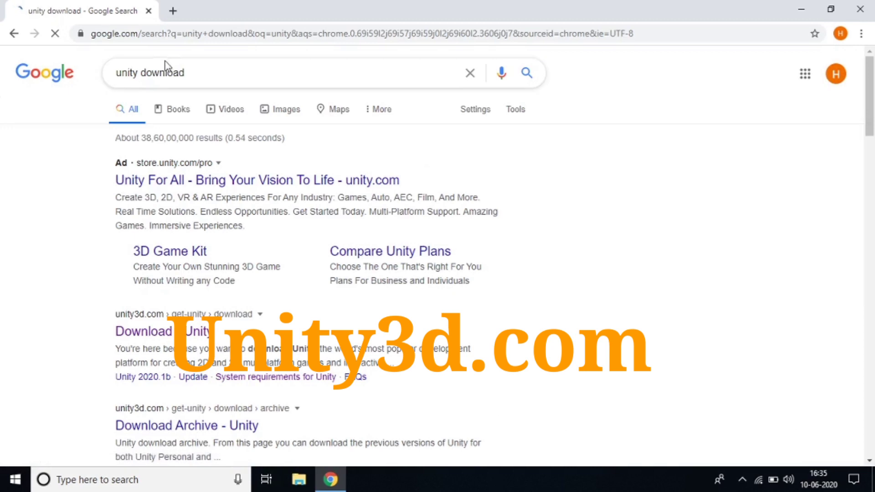
pyautogui.click(144, 331)
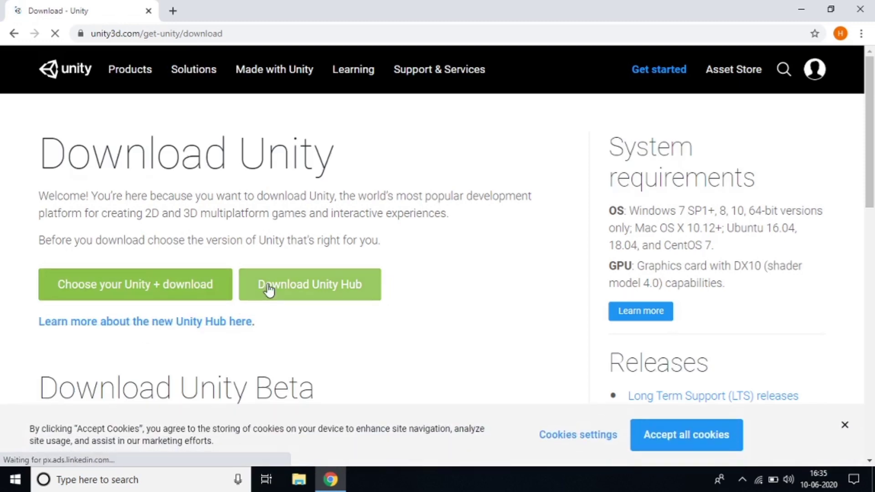
# Step: Start downloading the Unity Hub installer, UnityHubSetup.exe
pyautogui.click(268, 287)
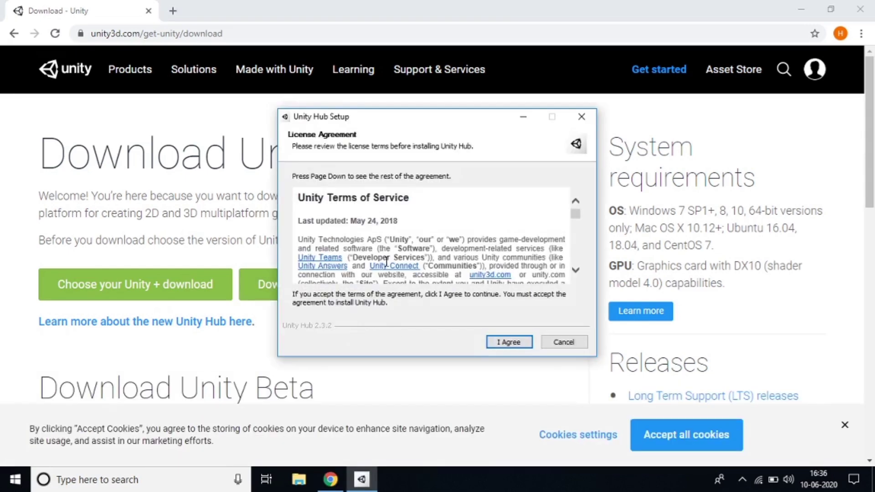
# Step: Accept the licence and install Unity Hub 2.3.2 into the default C:\Program Files\Unity Hub folder
pyautogui.scroll(-8, 387, 261)
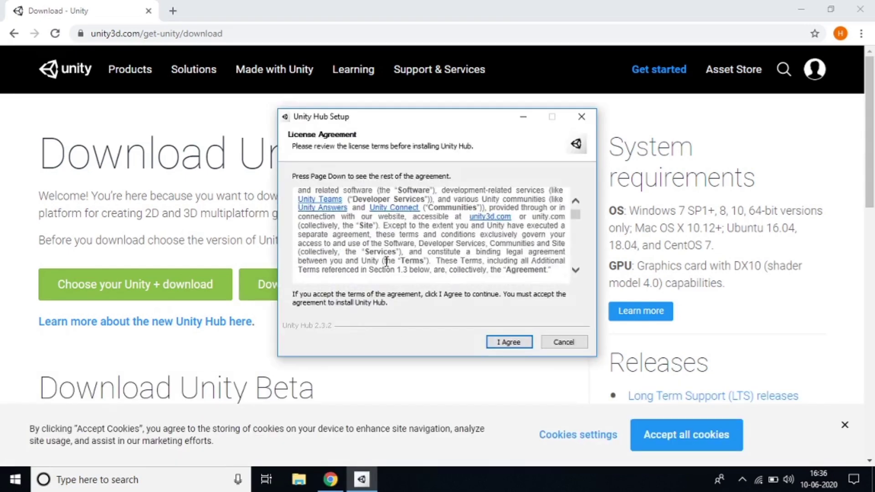
pyautogui.click(505, 343)
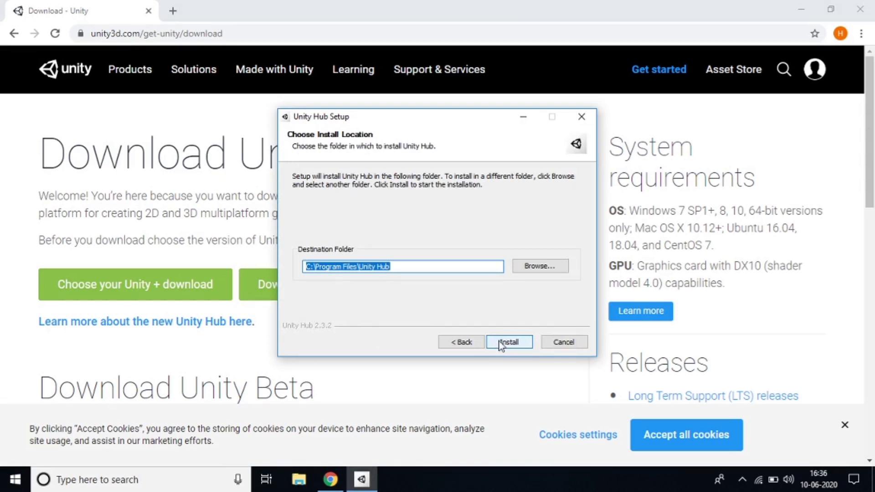
pyautogui.click(502, 344)
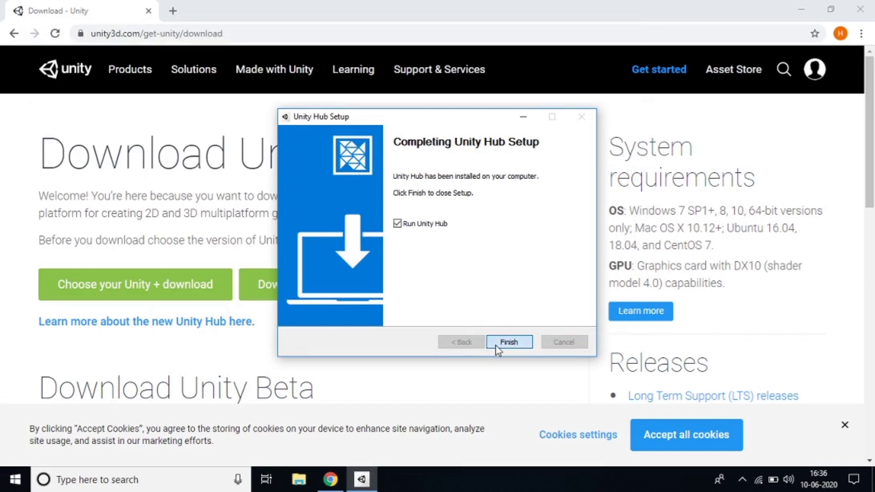
pyautogui.click(498, 348)
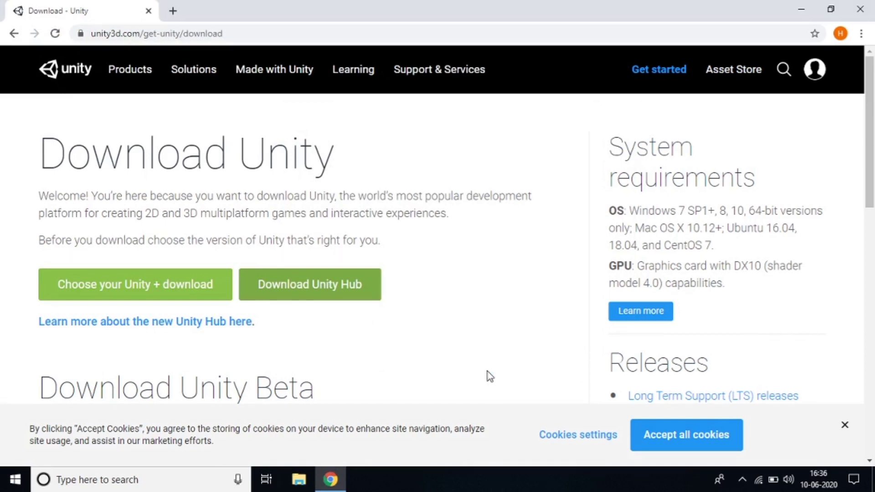
# Step: Launch Unity Hub from Windows search and go to its Installs page
pyautogui.click(117, 481)
pyautogui.write('uni')
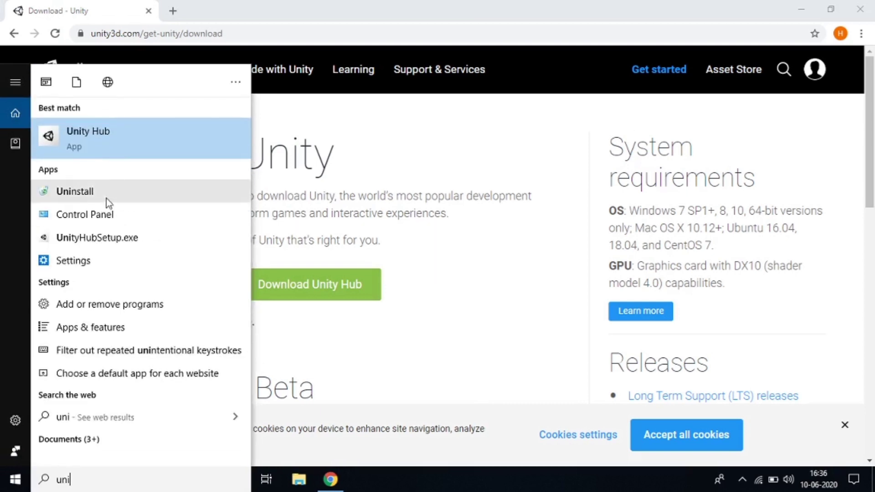
pyautogui.click(118, 146)
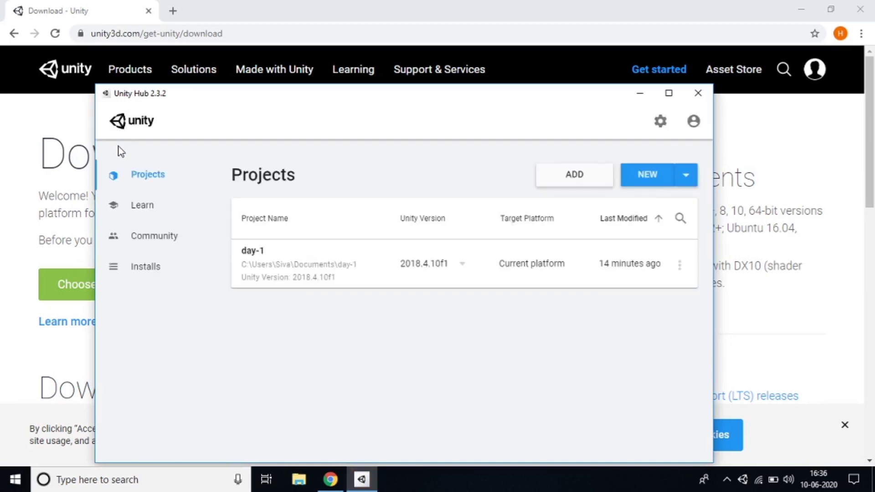
pyautogui.click(145, 209)
pyautogui.click(148, 238)
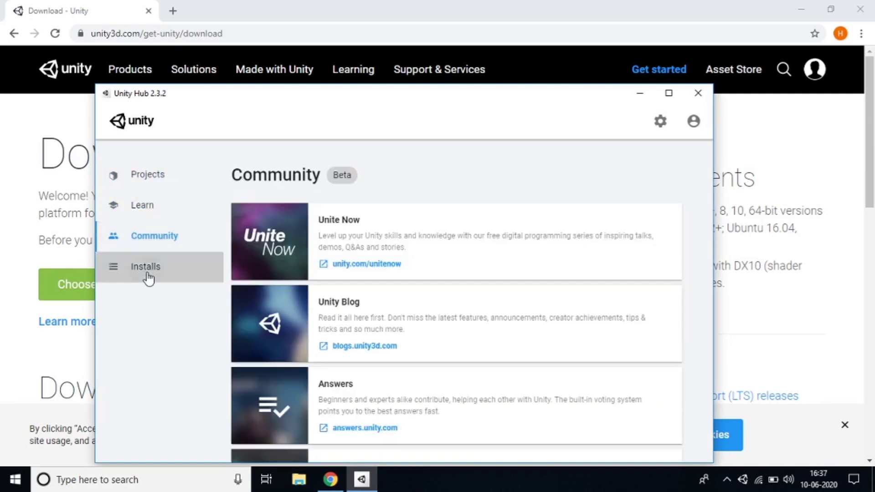
pyautogui.click(147, 273)
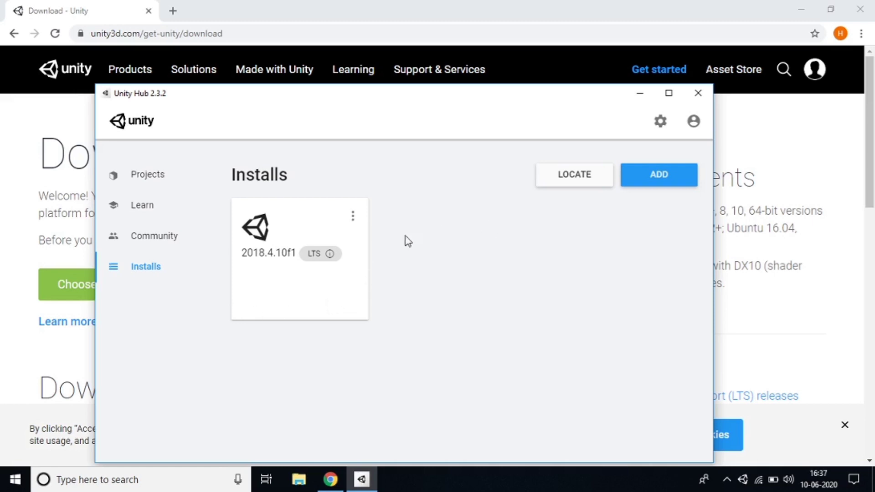
# Step: Remove the 2018.4.10f1 LTS editor from the Hub and move the window higher
pyautogui.click(353, 216)
pyautogui.click(328, 254)
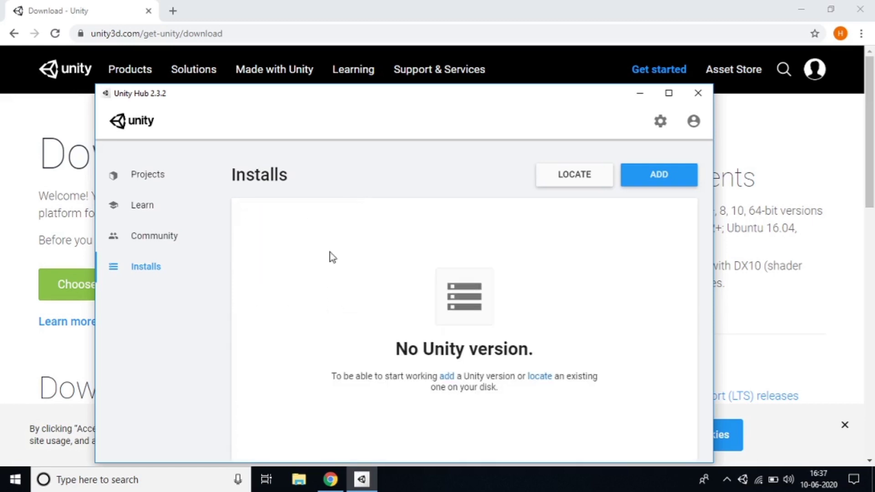
pyautogui.moveTo(414, 97); pyautogui.dragTo(418, 69)
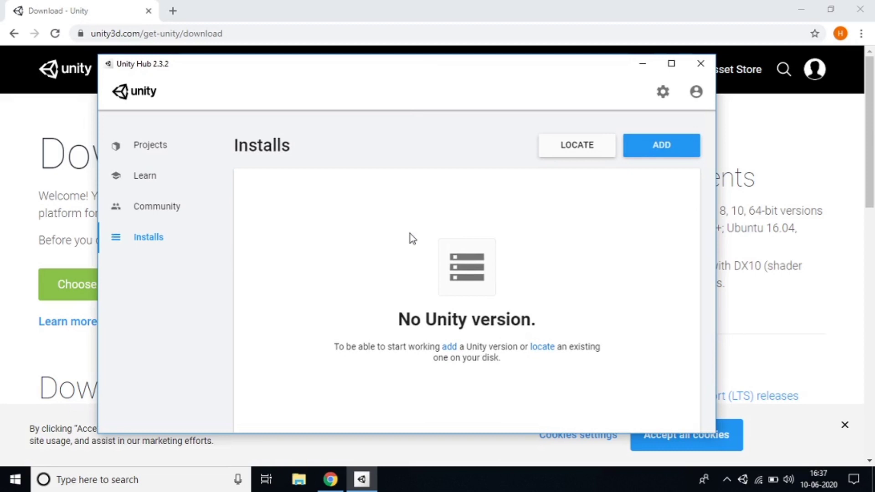
# Step: Choose Unity 2018.4.23f1 (LTS) as the version to add and continue to modules
pyautogui.click(664, 156)
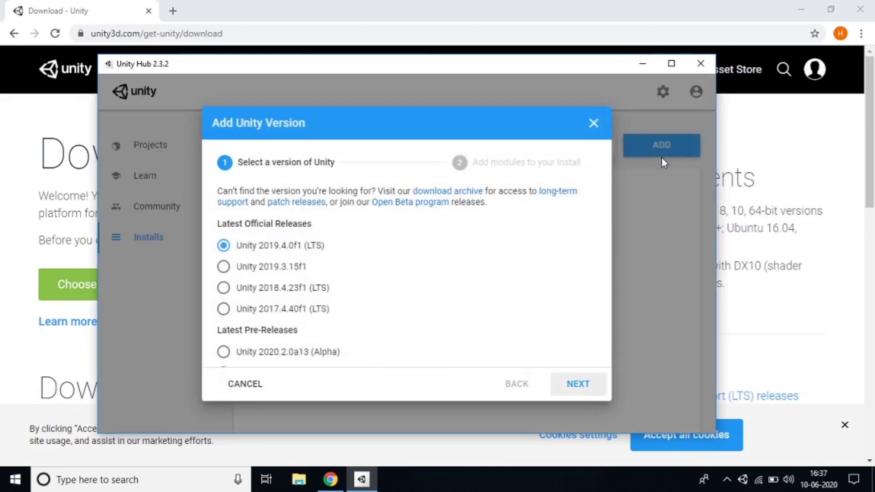
pyautogui.click(224, 288)
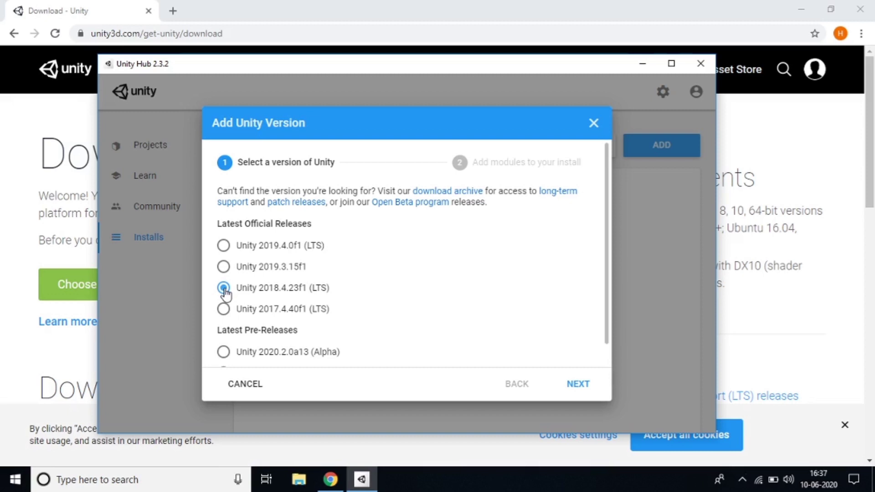
pyautogui.scroll(-1, 227, 291)
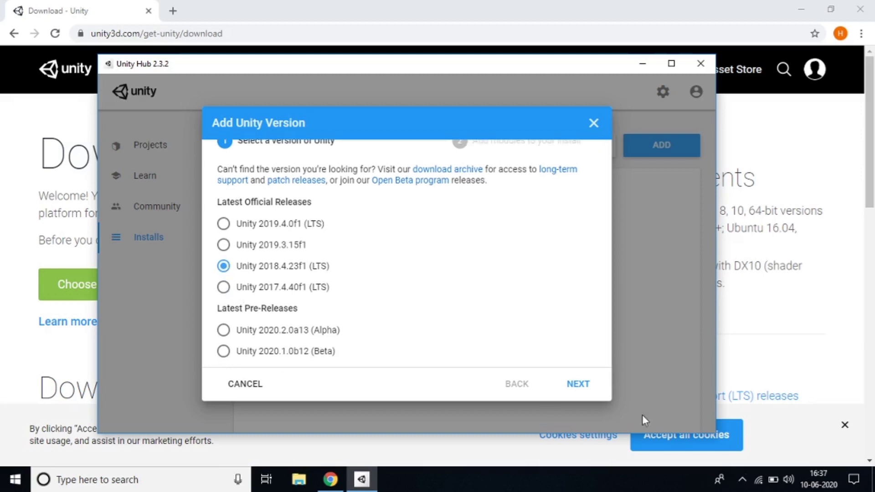
pyautogui.click(578, 384)
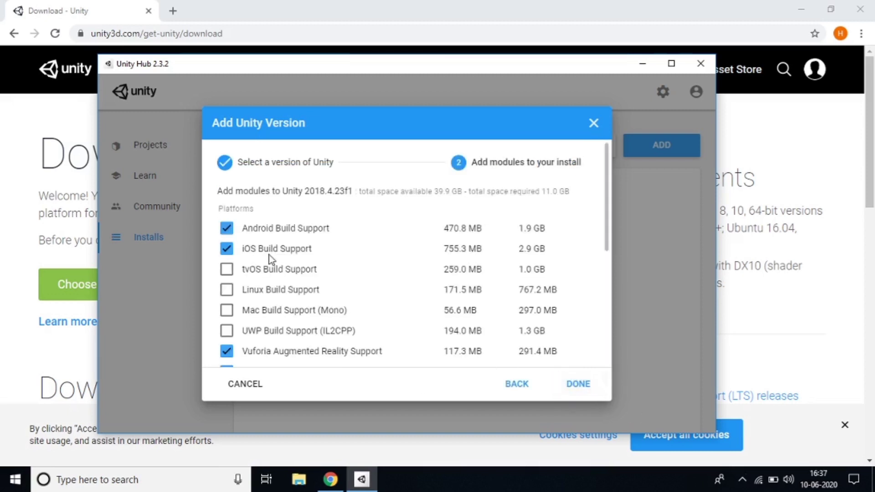
# Step: Keep Android Build Support, untick iOS, and add Windows Build Support (IL2CPP)
pyautogui.click(226, 229)
pyautogui.click(227, 248)
pyautogui.click(226, 228)
pyautogui.click(226, 254)
pyautogui.click(227, 255)
pyautogui.scroll(-2, 262, 309)
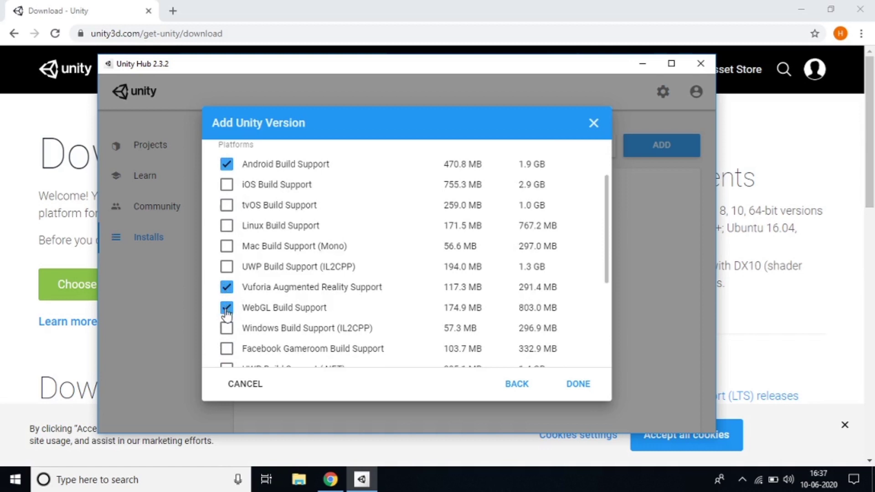
pyautogui.scroll(-3, 371, 322)
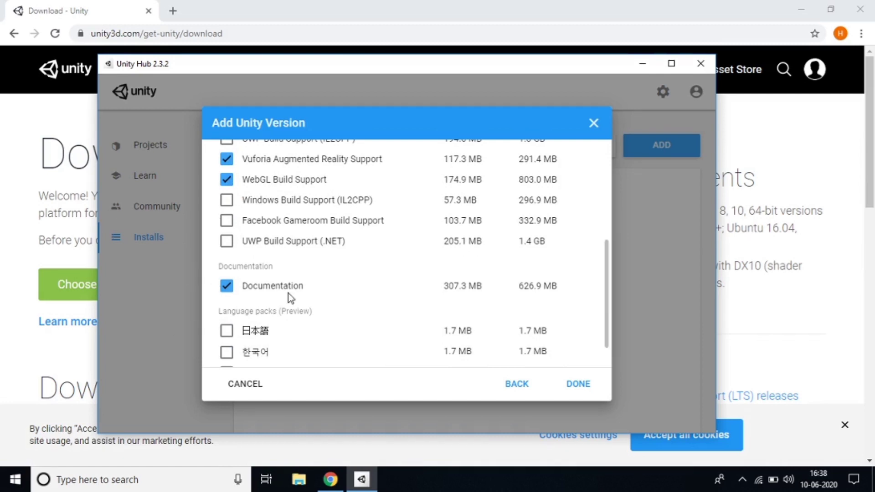
pyautogui.scroll(3, 288, 294)
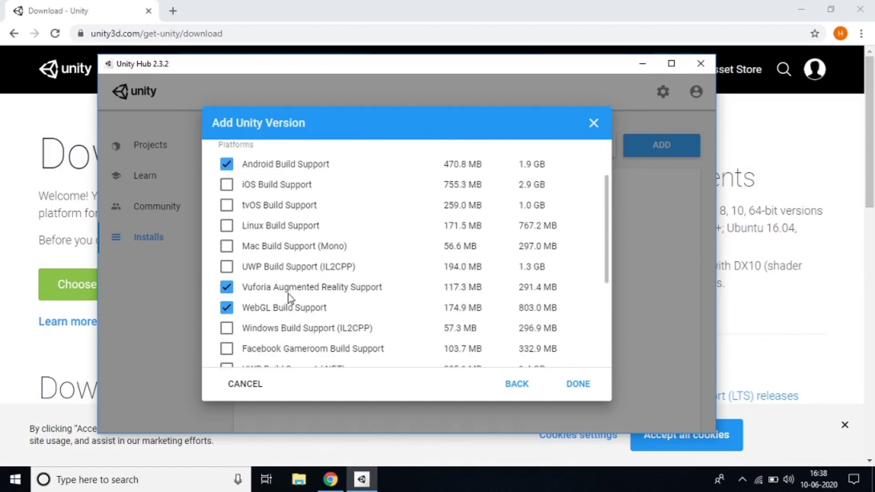
pyautogui.click(227, 331)
# Step: Confirm the module selection to start the install, then close File Explorer
pyautogui.click(578, 385)
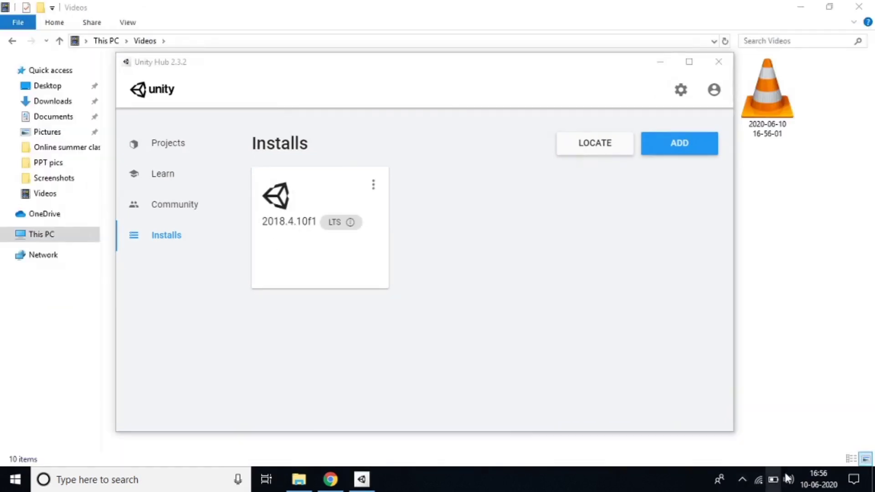
pyautogui.click(859, 6)
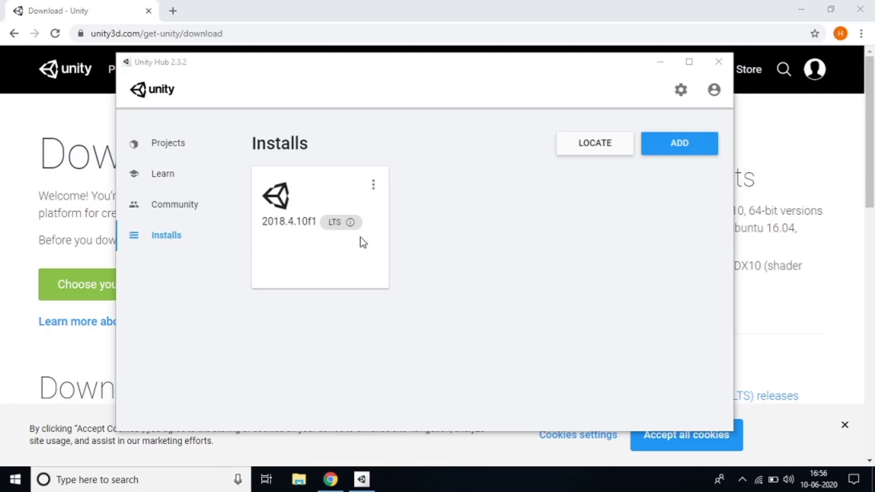
pyautogui.click(121, 487)
# Step: Open the Unity 2018.4.10f1 app from Windows search and start a new project
pyautogui.write('unit')
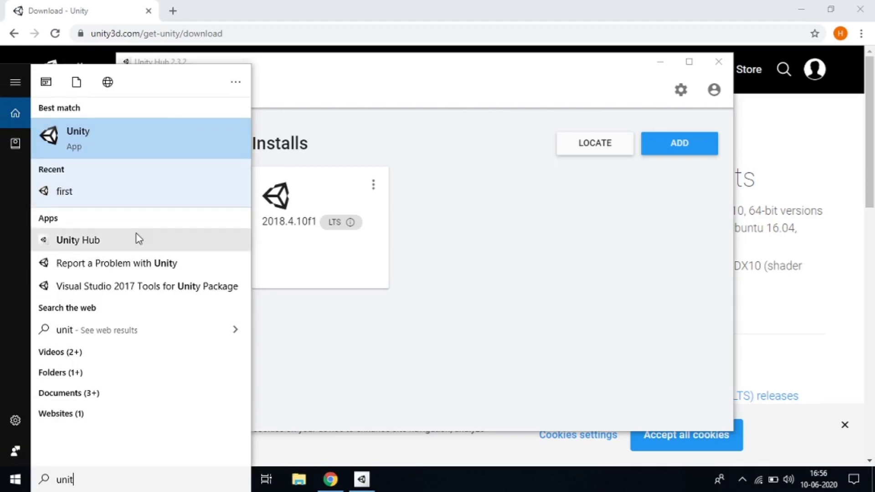
pyautogui.click(144, 139)
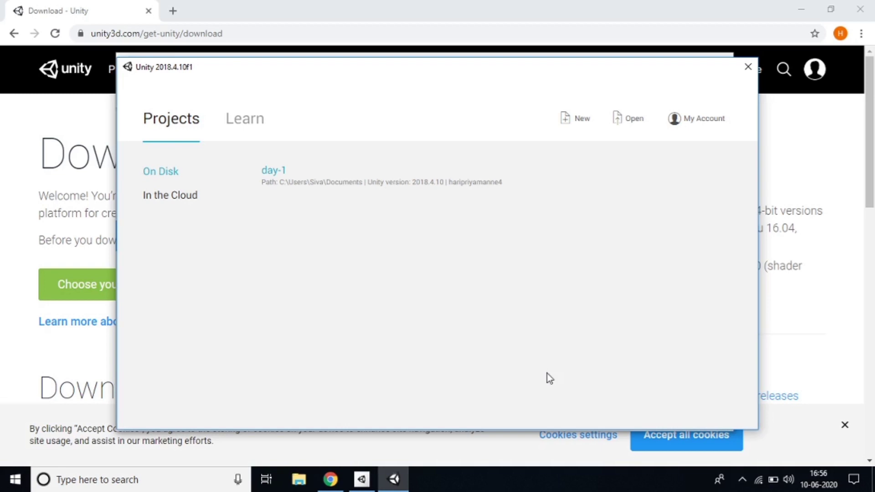
pyautogui.click(572, 131)
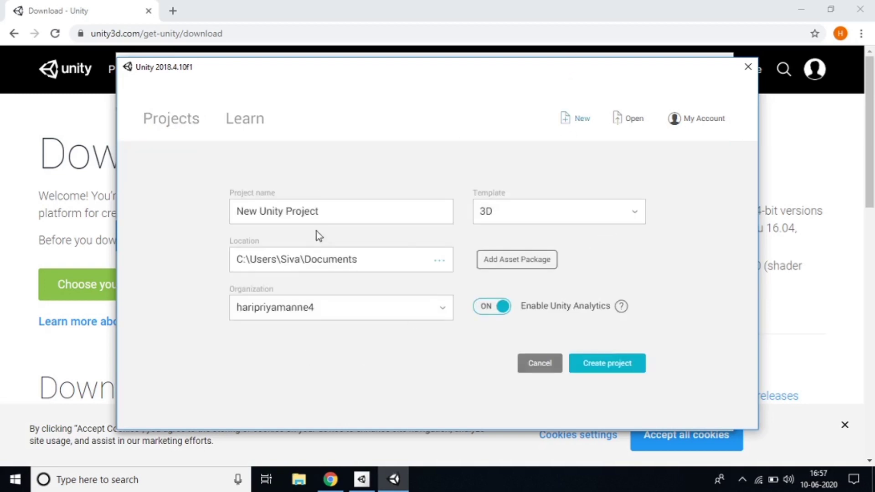
# Step: Create a 3D project named Tutorial under the only available organization
pyautogui.moveTo(324, 213); pyautogui.dragTo(225, 211)
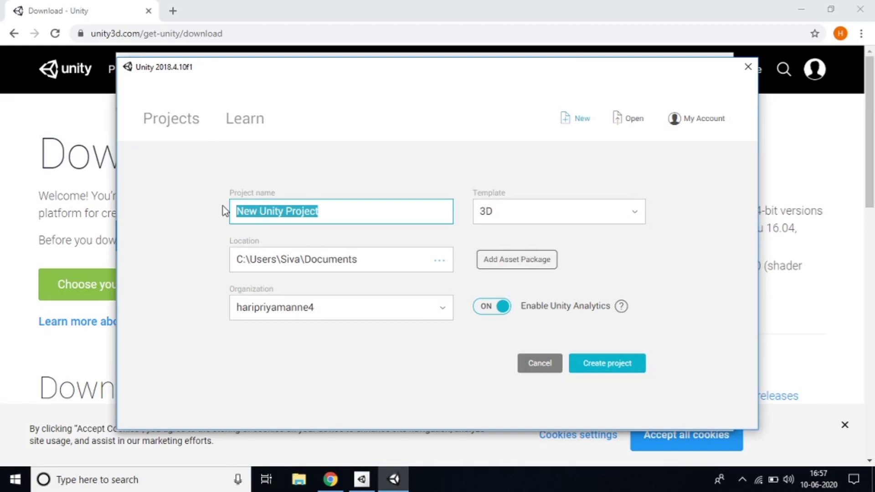
pyautogui.write('Tuto')
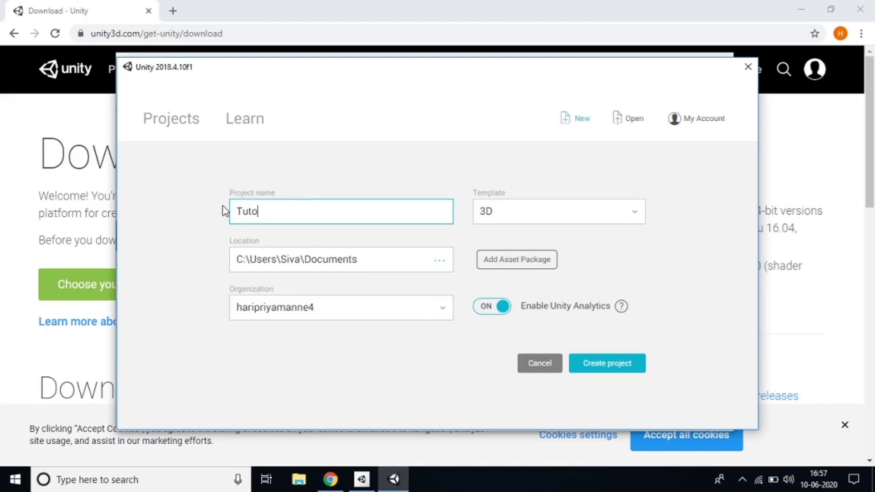
pyautogui.write('rial')
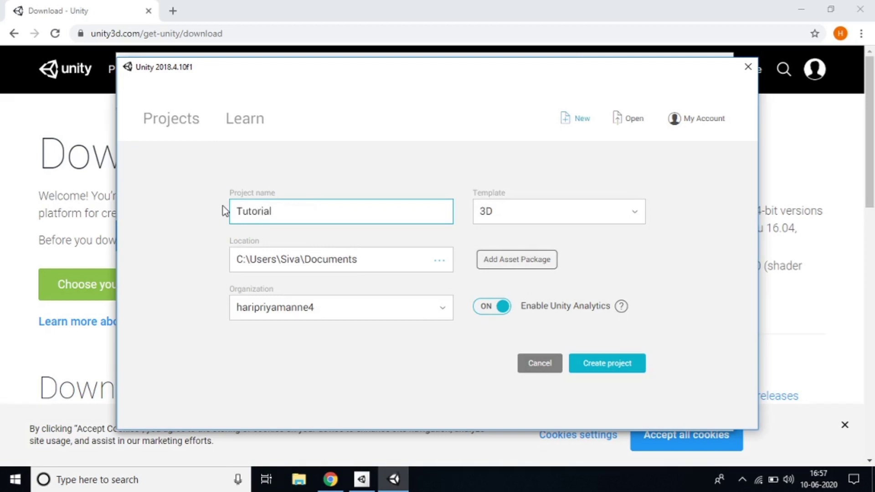
pyautogui.click(566, 220)
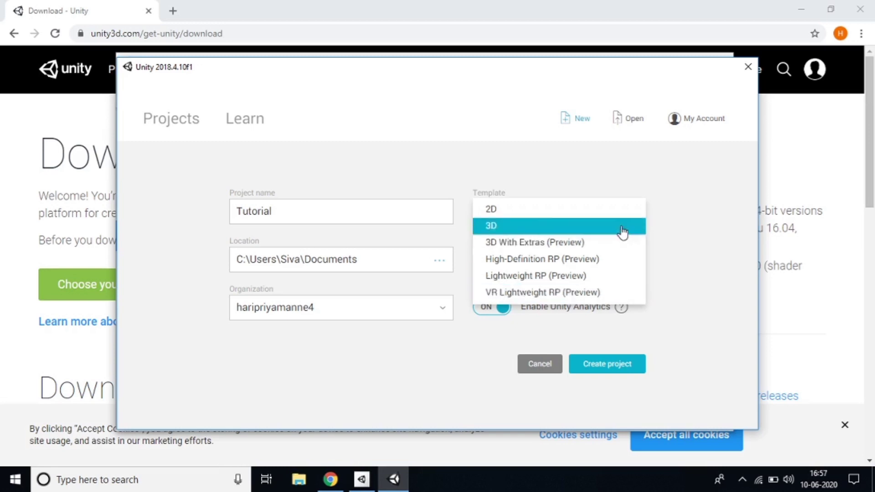
pyautogui.click(679, 276)
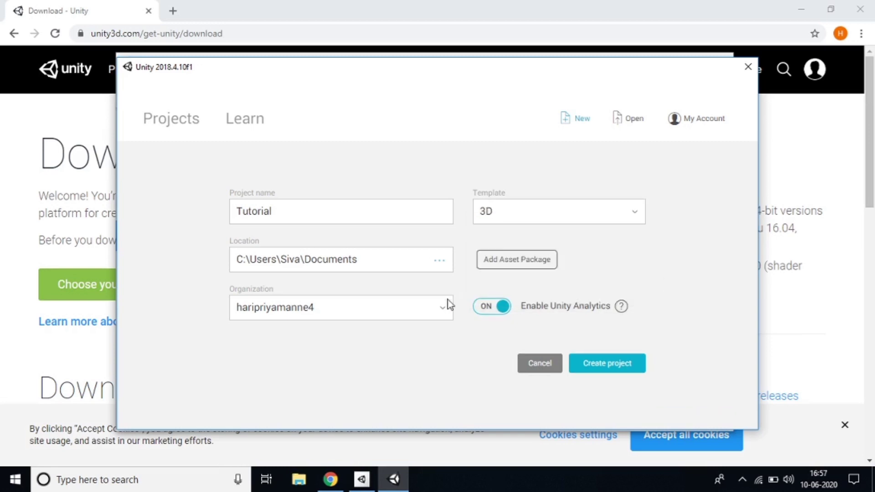
pyautogui.click(336, 314)
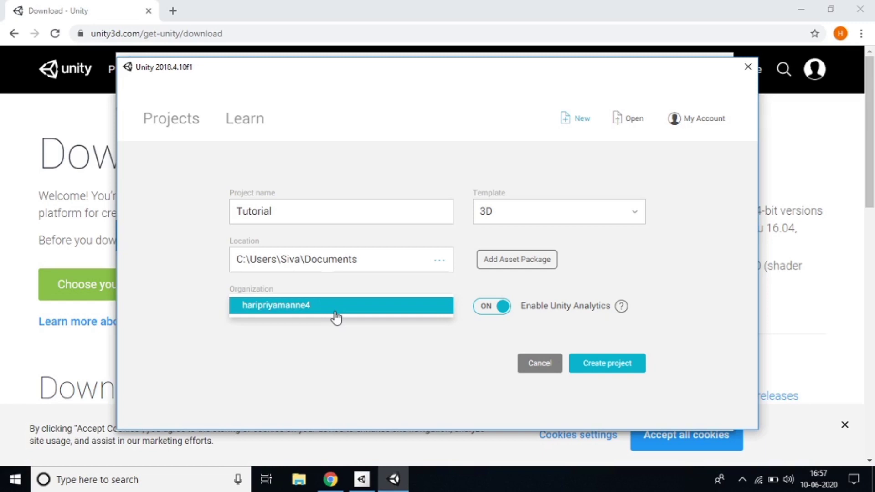
pyautogui.click(336, 315)
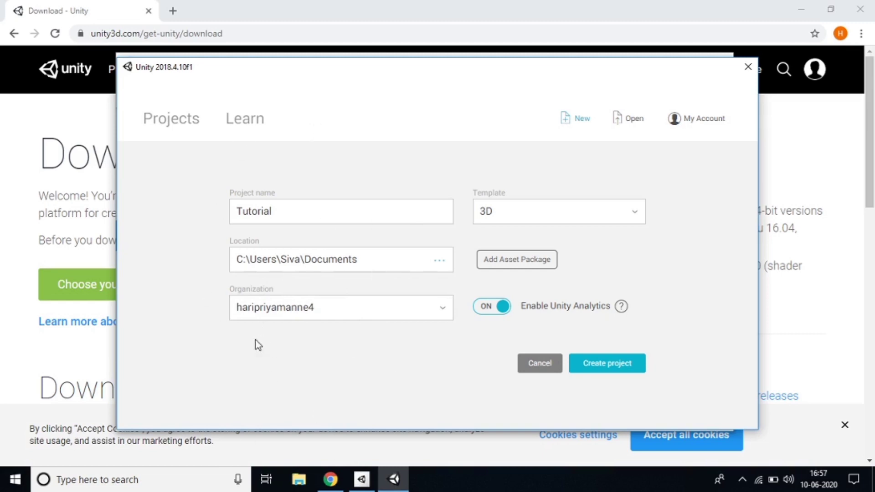
pyautogui.click(621, 376)
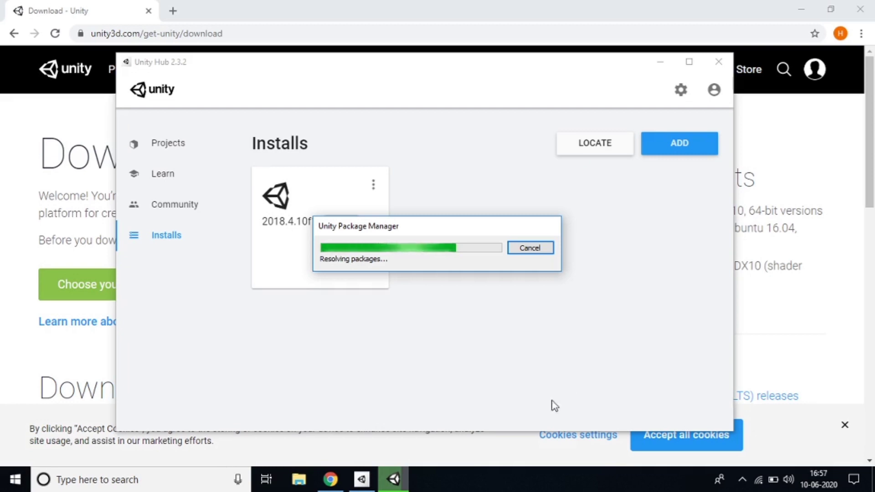
# Step: Open a new Chrome tab and start typing a search for the Visual Studio logo
pyautogui.moveTo(346, 490)
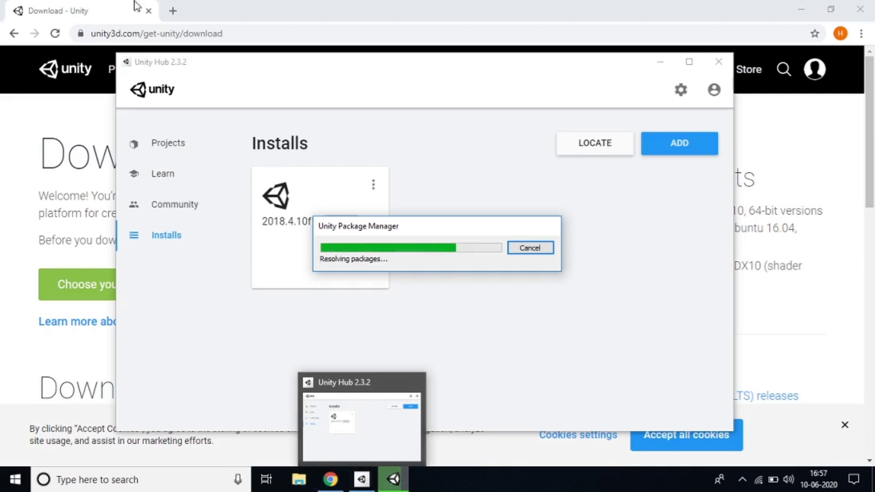
pyautogui.click(172, 11)
pyautogui.write('vi')
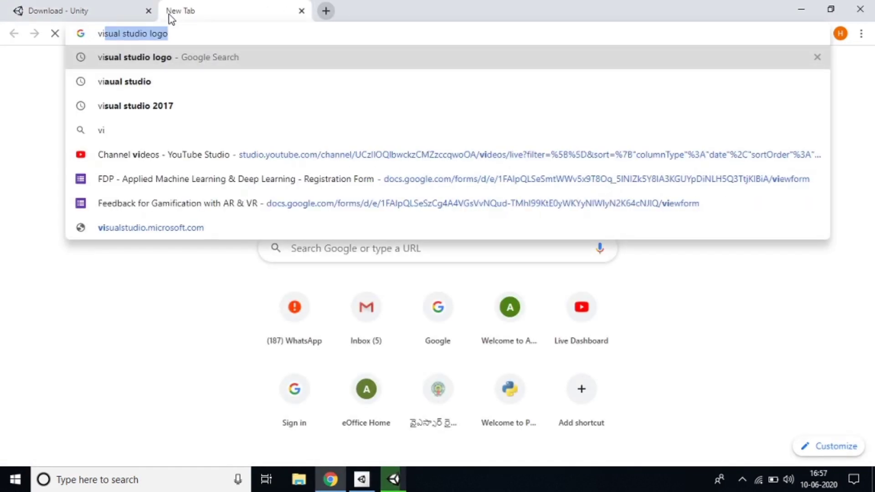
pyautogui.write('usal')
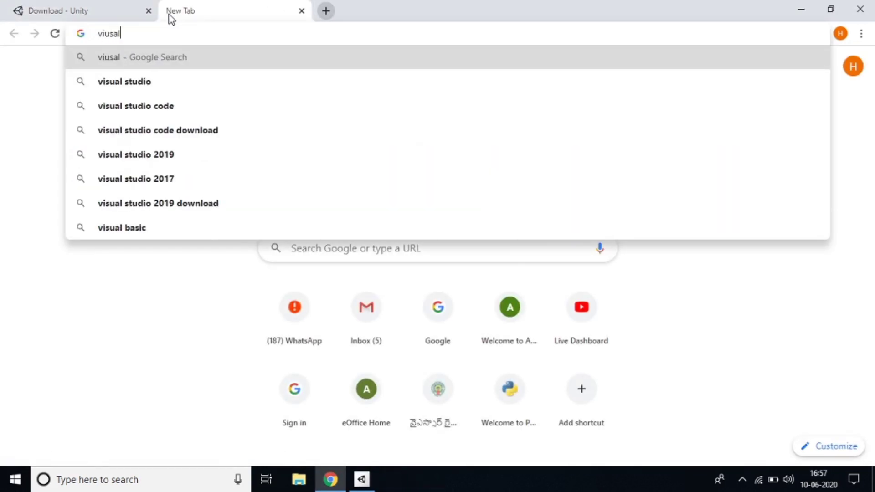
# Step: Search Google for 'visual studio 2017' and open the Visual Studio Older Downloads result
pyautogui.click(145, 189)
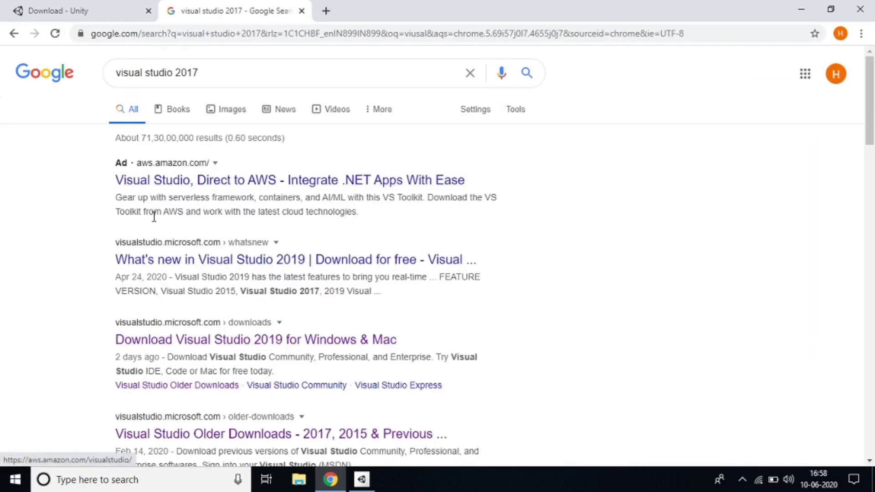
pyautogui.scroll(-1, 169, 267)
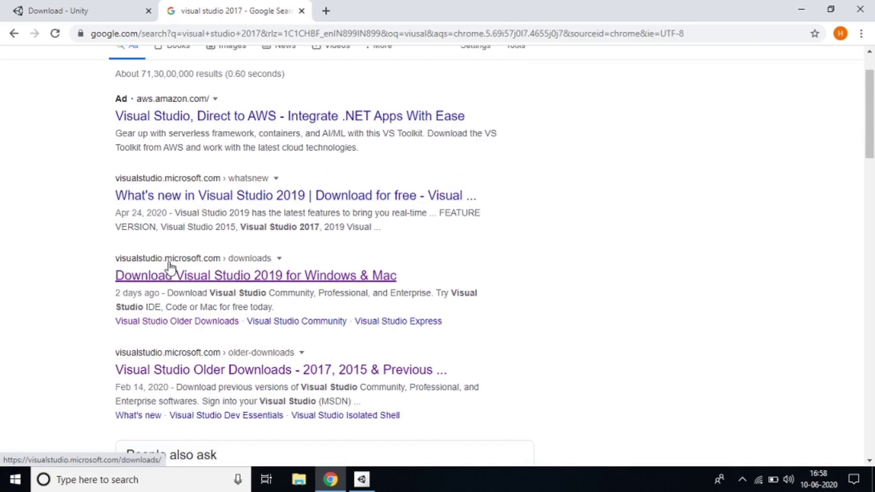
pyautogui.click(188, 369)
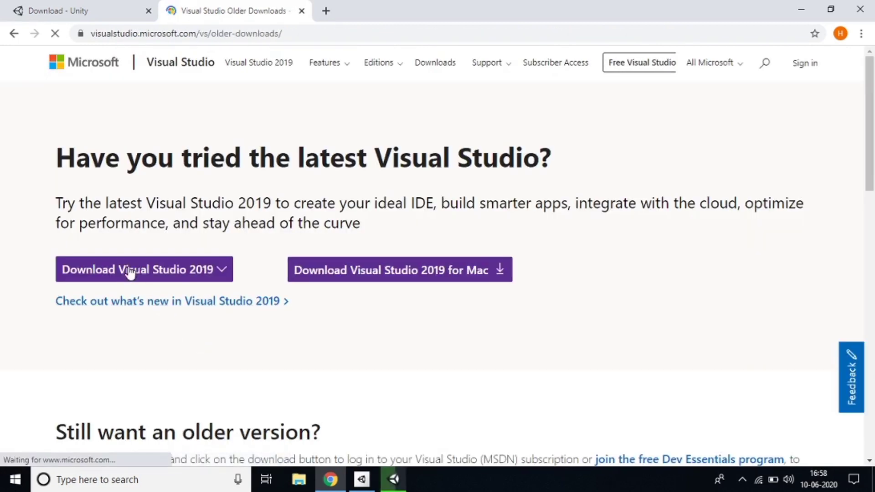
pyautogui.moveTo(211, 287)
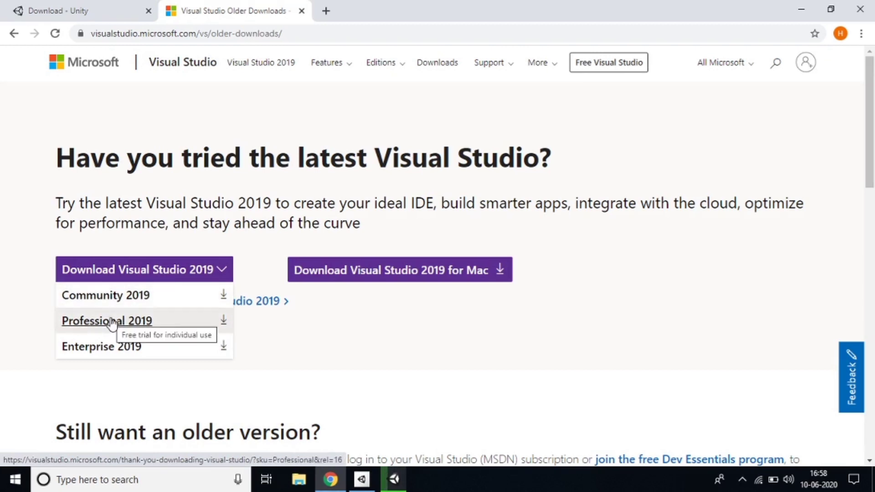
pyautogui.click(137, 479)
pyautogui.write('visy')
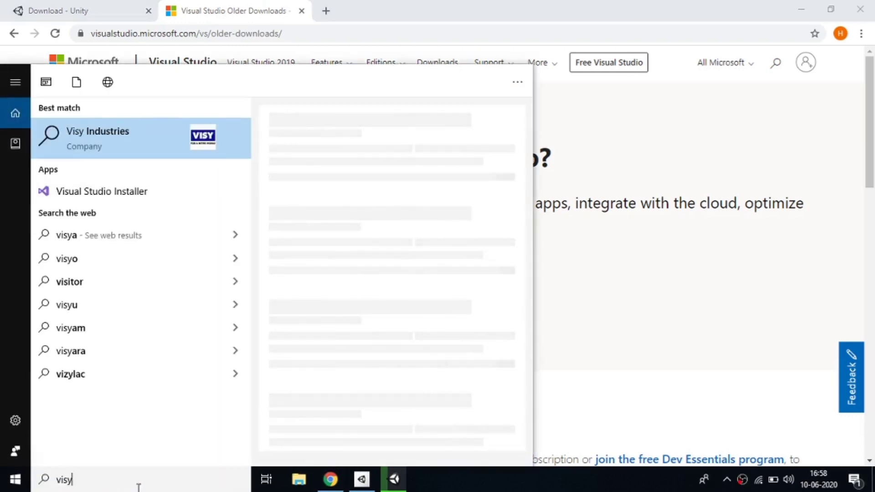
pyautogui.press('BackSpace')
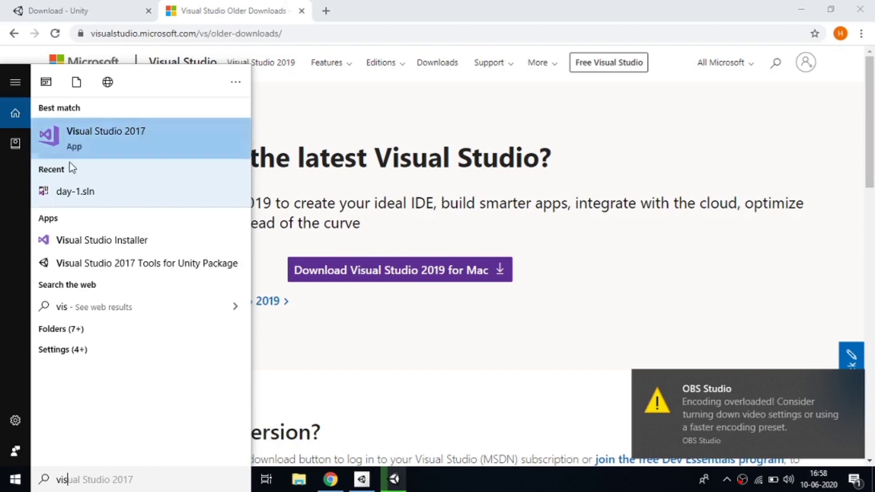
pyautogui.click(785, 369)
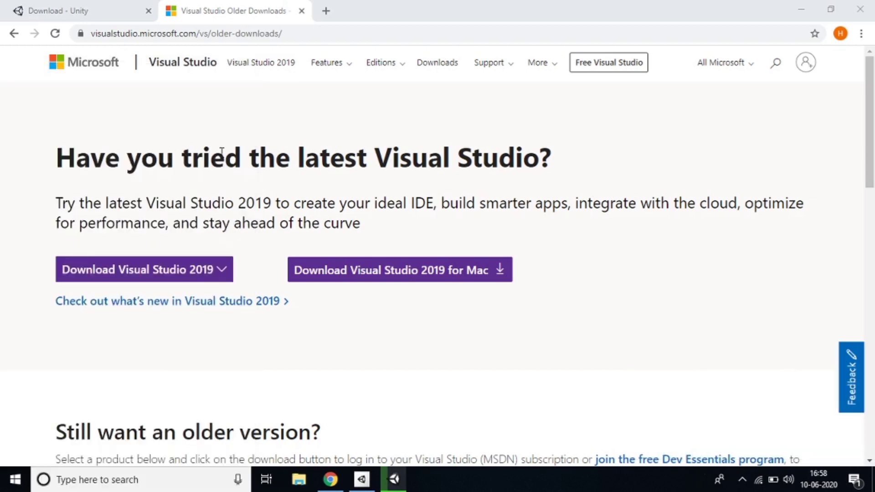
pyautogui.click(194, 488)
pyautogui.write('visua')
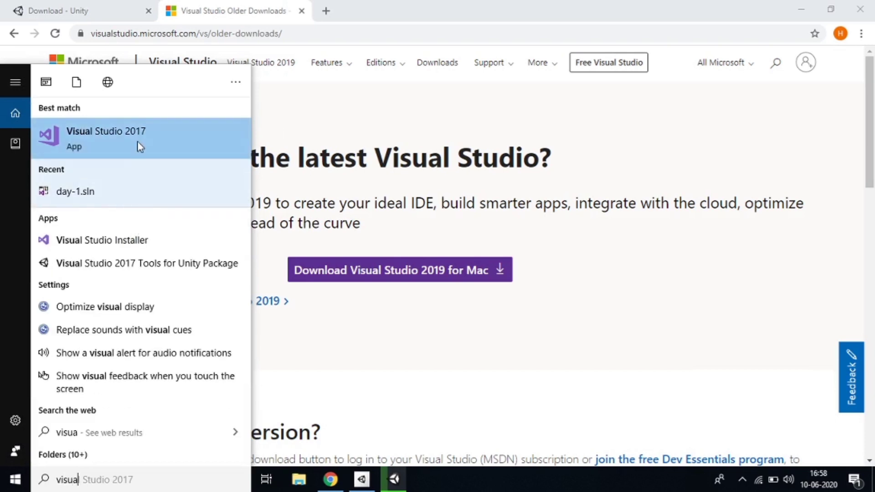
pyautogui.click(413, 407)
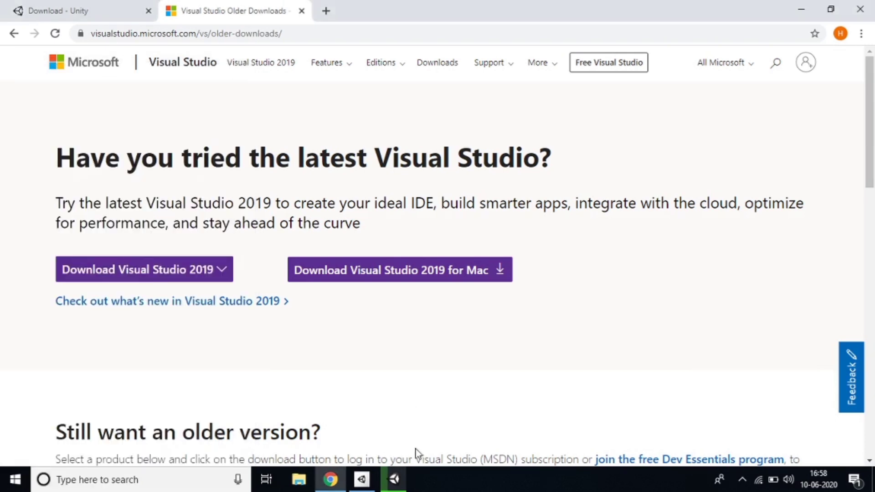
pyautogui.click(395, 478)
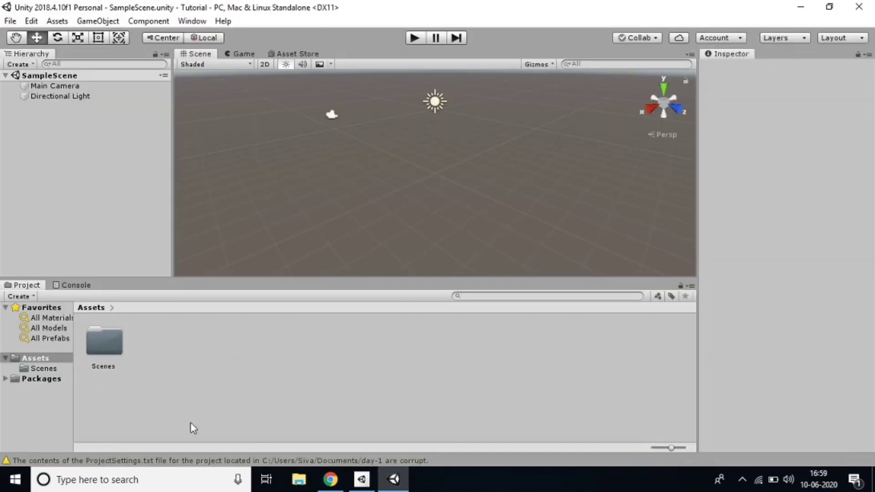
# Step: Browse the editor's File, GameObject and Help menus in the Tutorial project, then close them
pyautogui.click(10, 21)
pyautogui.moveTo(32, 23)
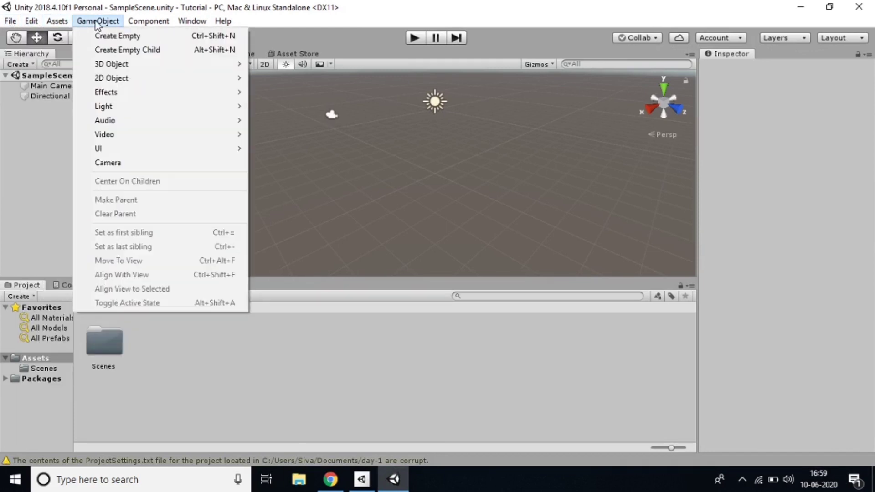
pyautogui.moveTo(208, 29)
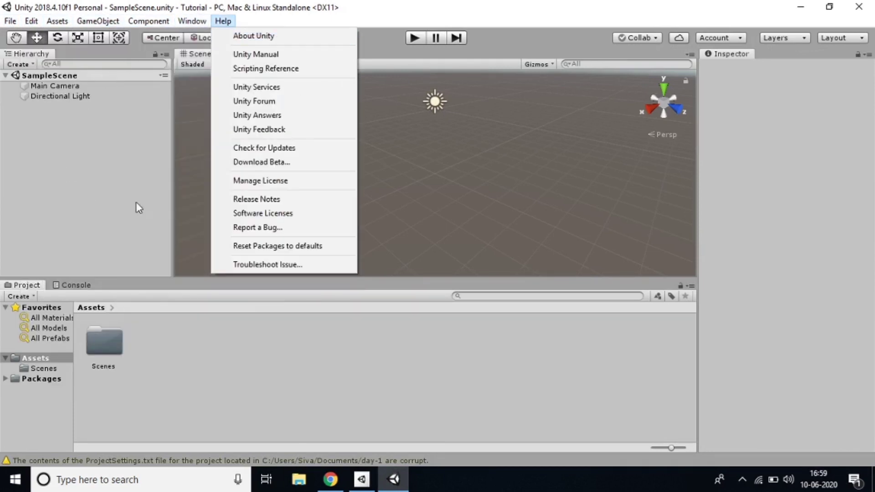
pyautogui.press('Right')
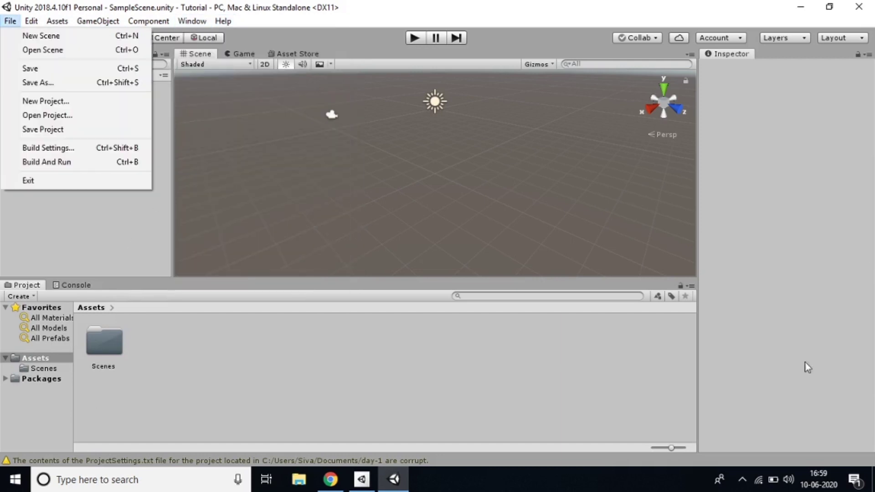
pyautogui.press('Right')
pyautogui.press('Right')
pyautogui.press('Right')
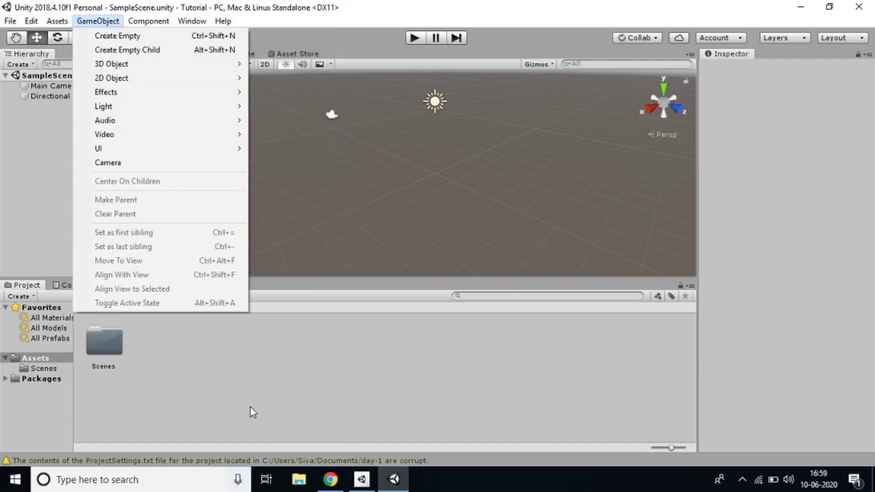
pyautogui.press('Escape')
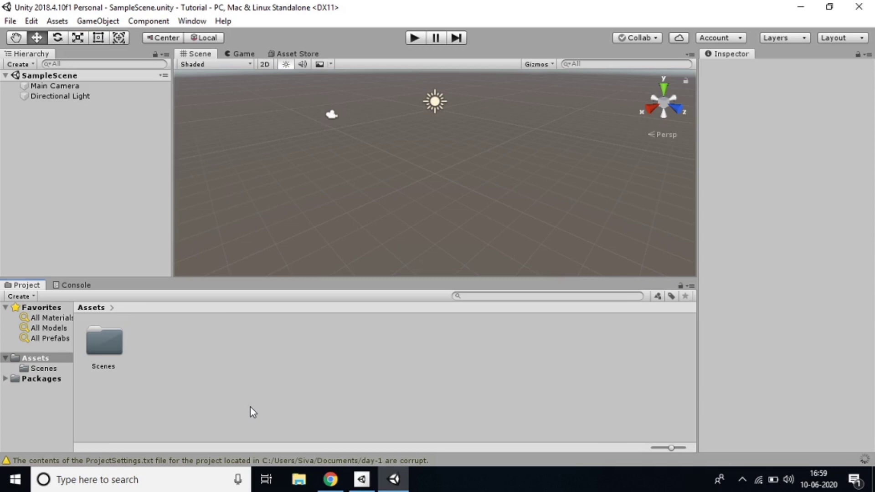